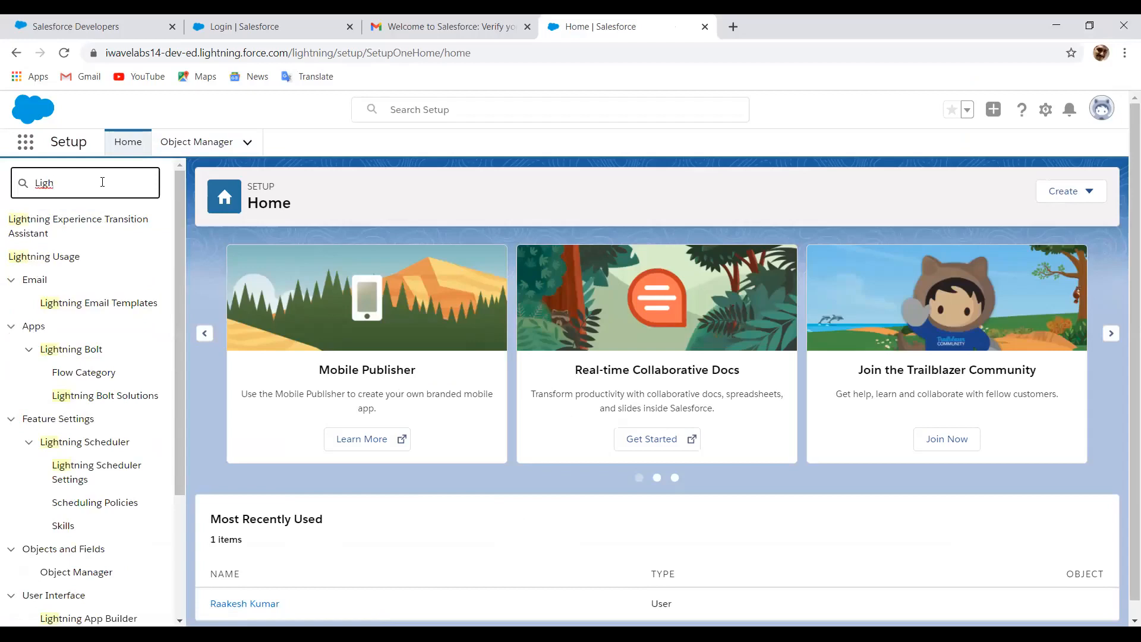
Step: Find Lightning App Builder in Setup and start creating a new Lightning page
{"action": "type", "text": "tning App"}
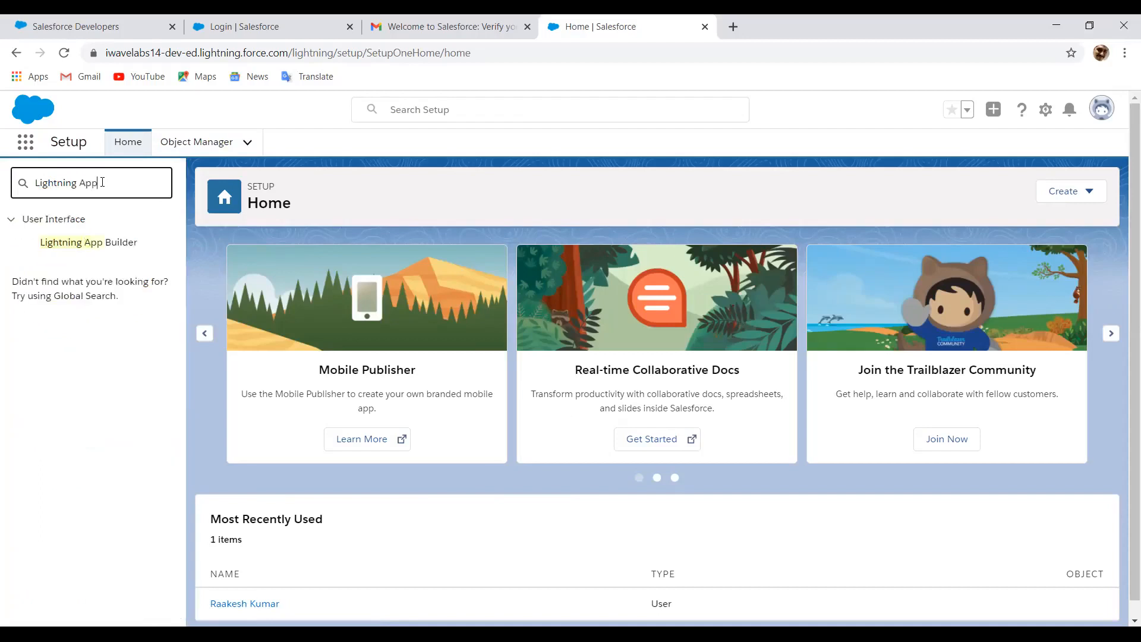
{"action": "left_click", "coordinate": [98, 244]}
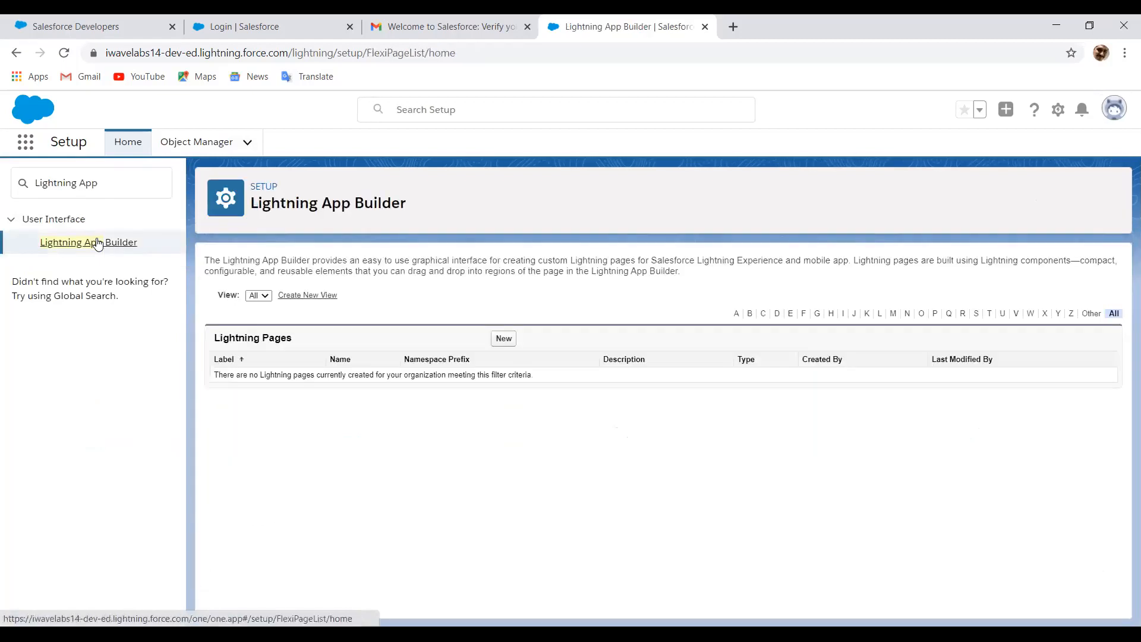
{"action": "left_click", "coordinate": [504, 338]}
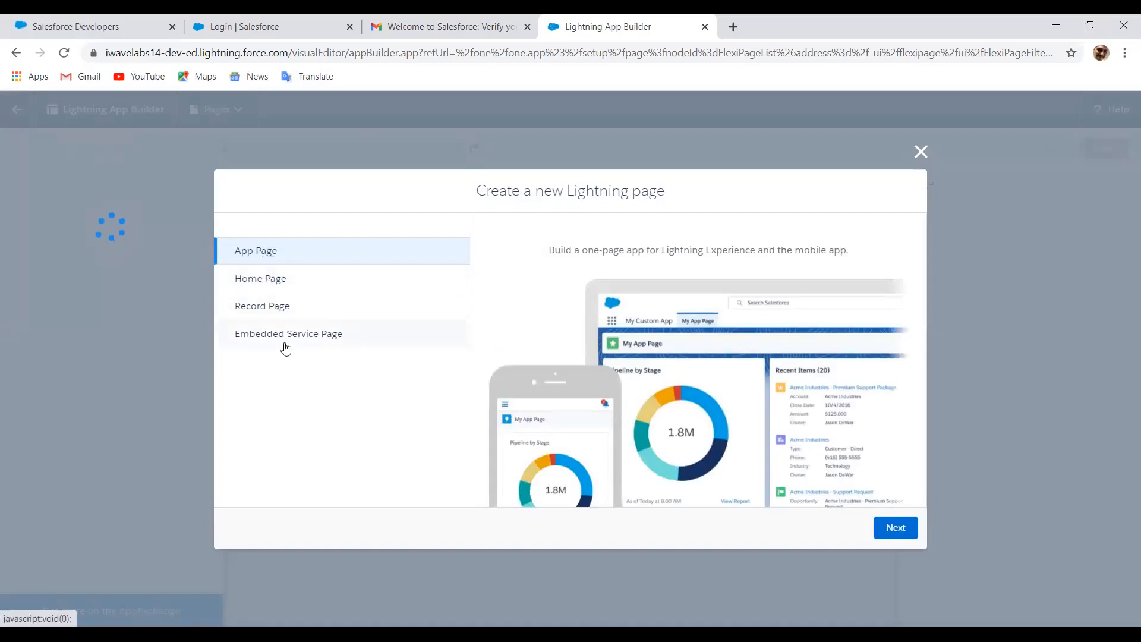
Step: Create a Home Page type page labelled "New Home Page" using the Standard Home Page template
{"action": "left_click", "coordinate": [274, 294]}
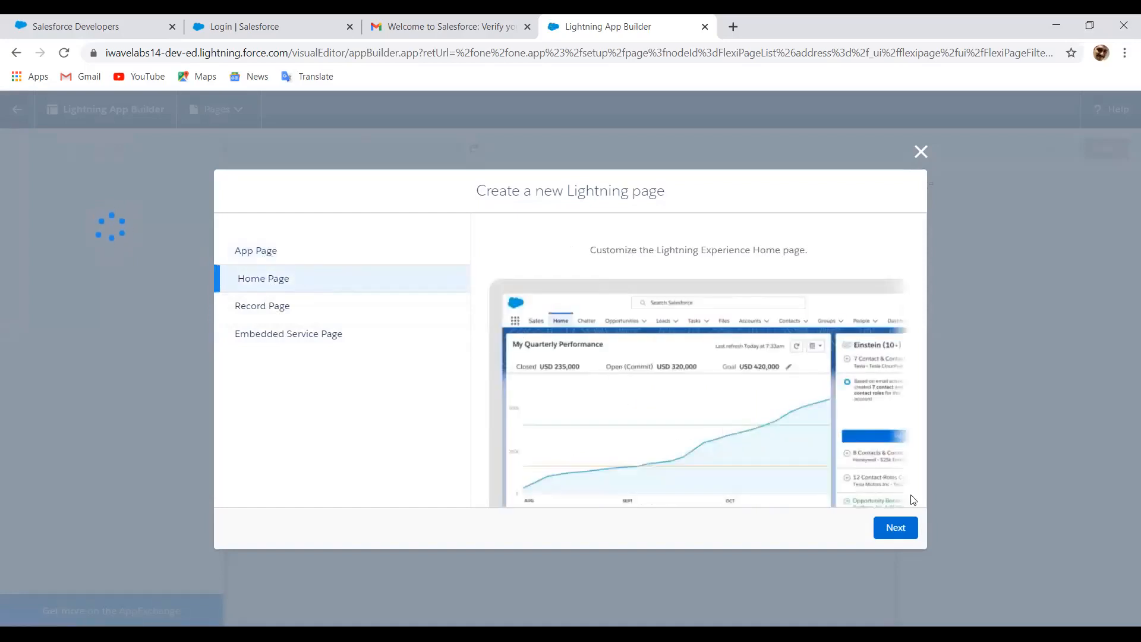
{"action": "left_click", "coordinate": [906, 528]}
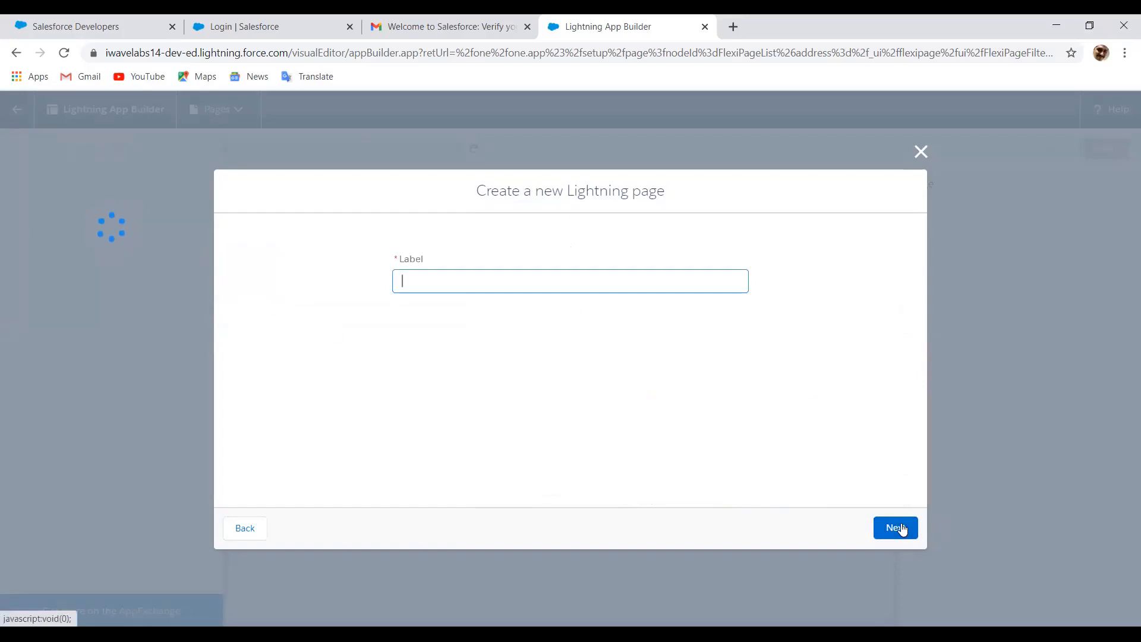
{"action": "type", "text": "New Home Page"}
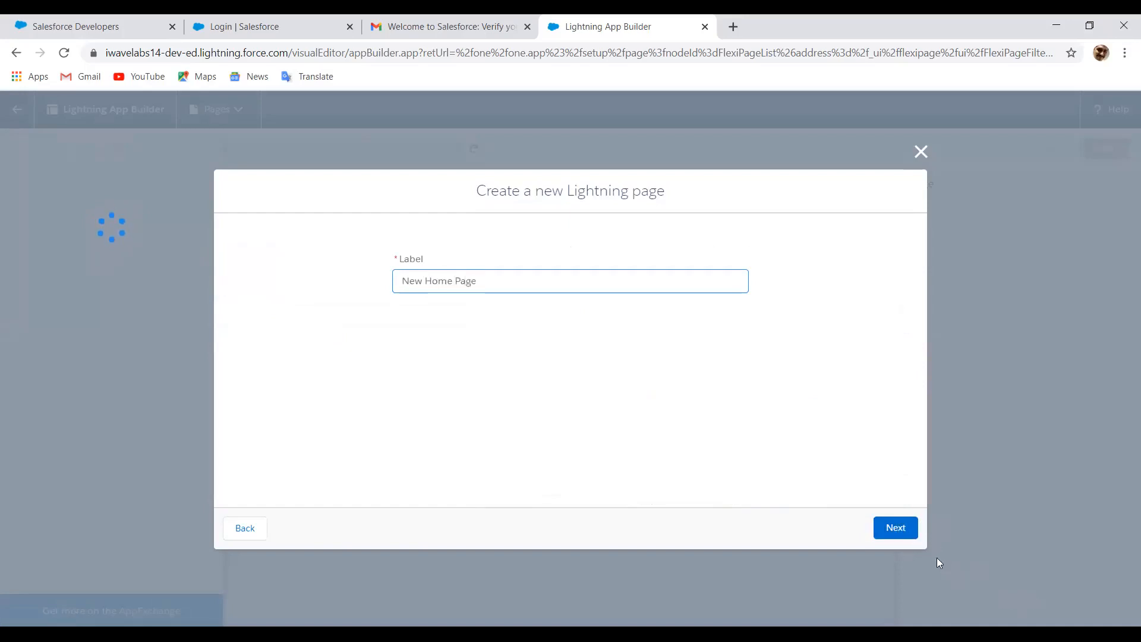
{"action": "left_click", "coordinate": [888, 529]}
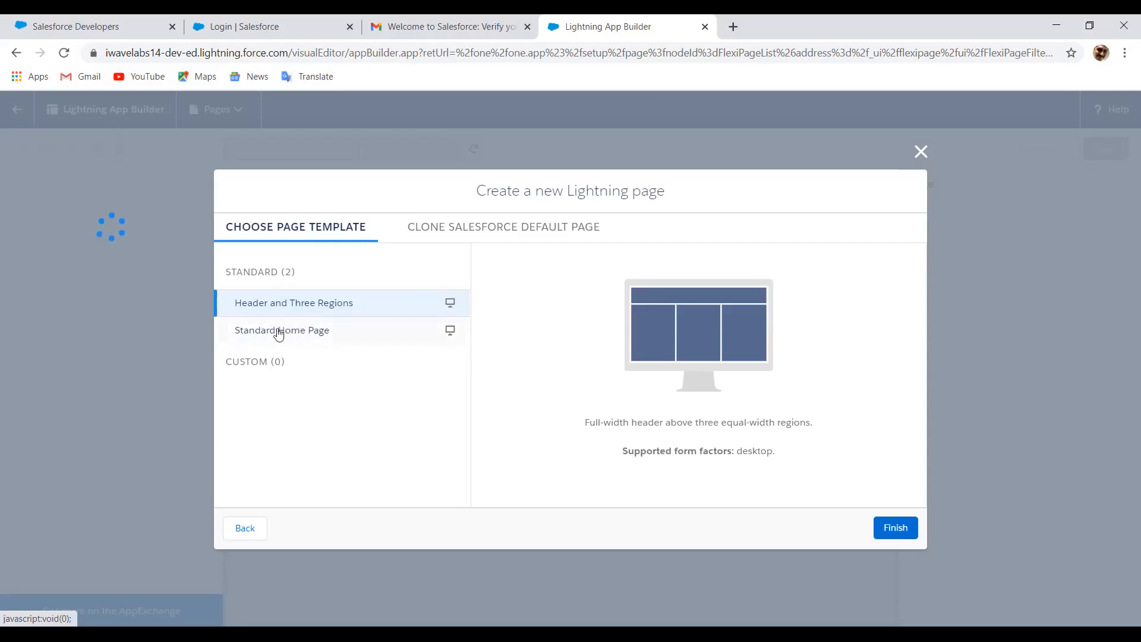
{"action": "left_click", "coordinate": [322, 332]}
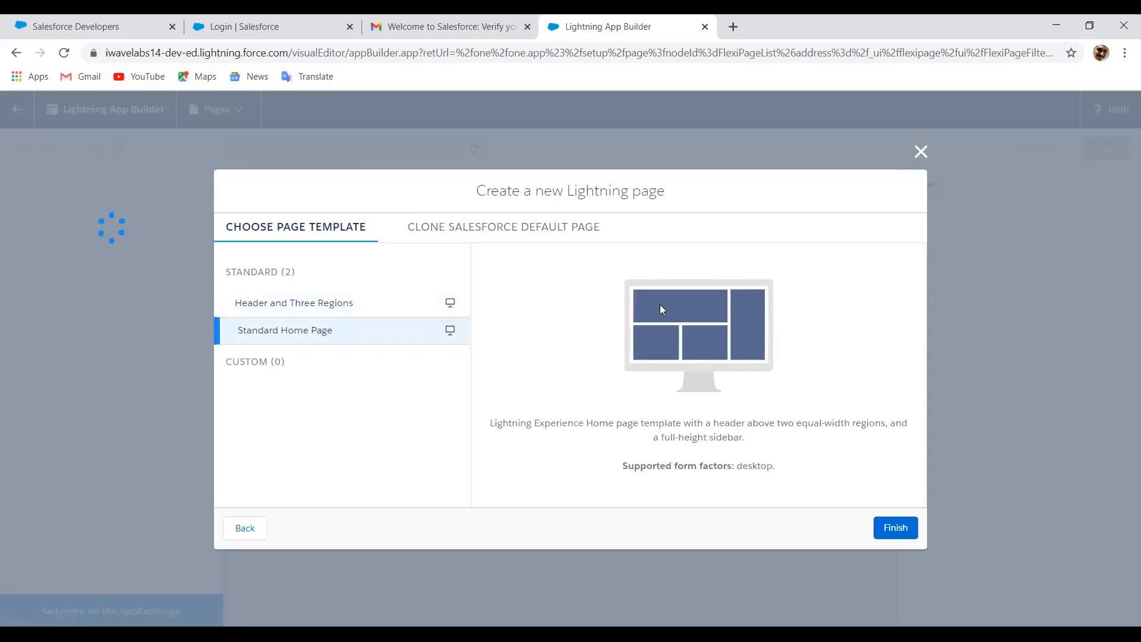
{"action": "left_click", "coordinate": [887, 537]}
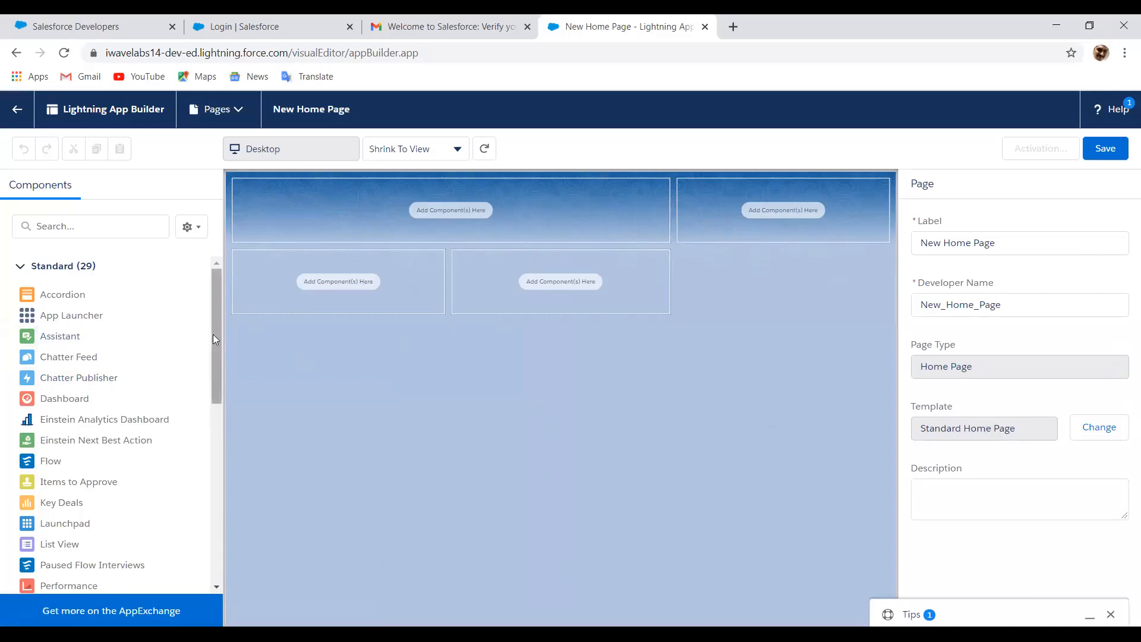
Step: Add the Chatter Feed component to the wide header region of the home page
{"action": "left_click_drag", "start_coordinate": [213, 334], "coordinate": [229, 453]}
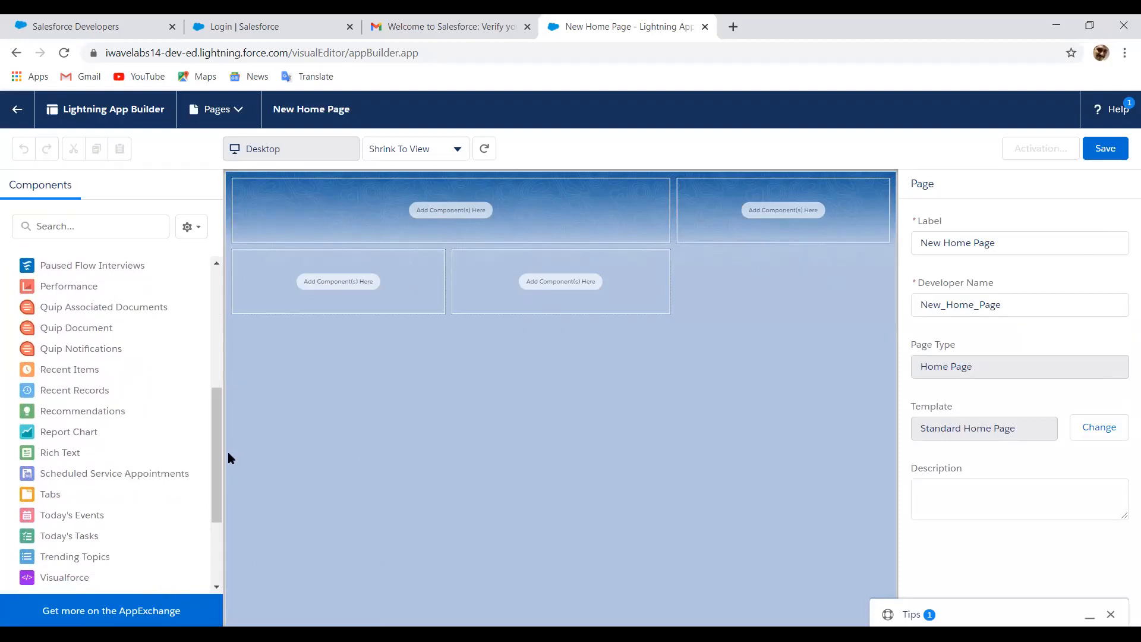
{"action": "left_click_drag", "start_coordinate": [221, 436], "coordinate": [217, 265]}
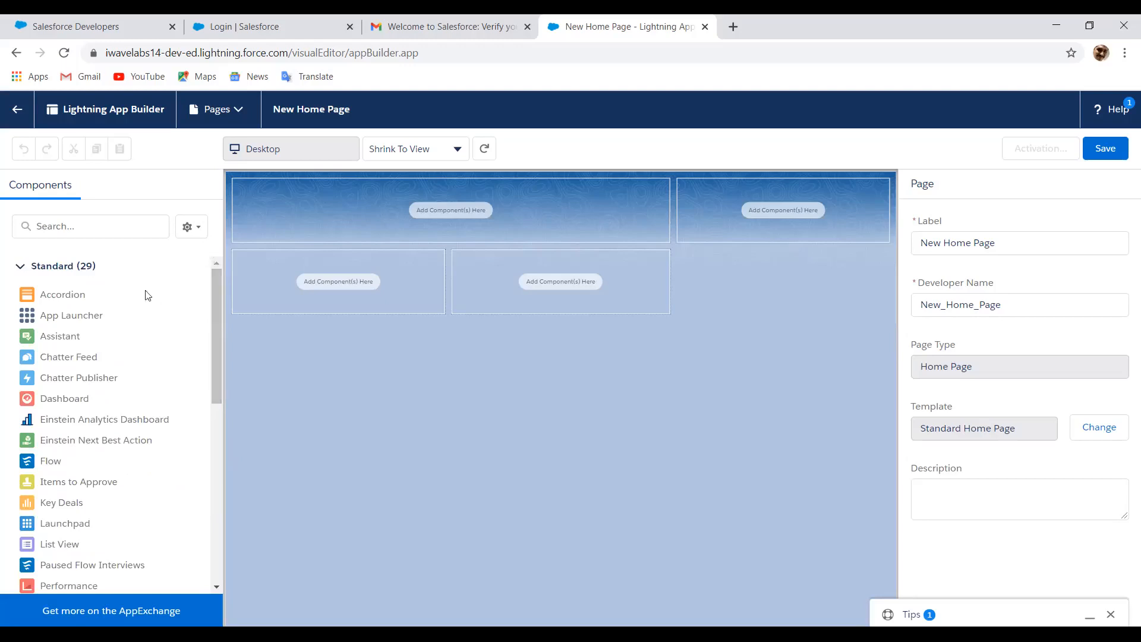
{"action": "left_click_drag", "start_coordinate": [101, 358], "coordinate": [325, 223]}
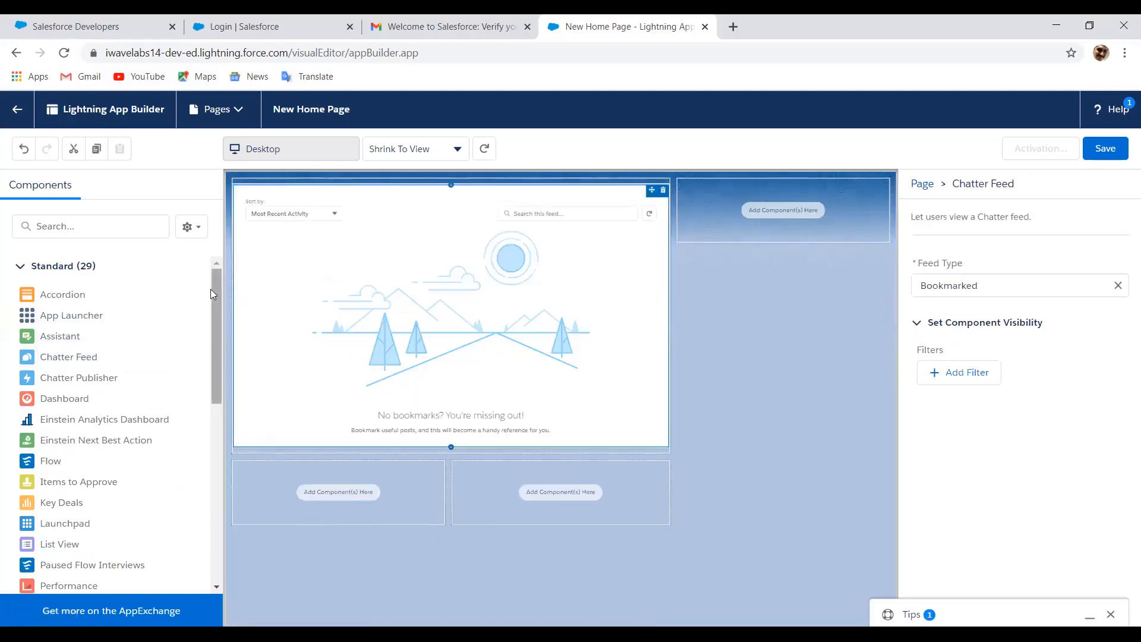
Step: Add Recent Items to the first region below the header, and stack Today's Tasks above Today's Events in the sidebar region
{"action": "left_click_drag", "start_coordinate": [215, 293], "coordinate": [231, 411]}
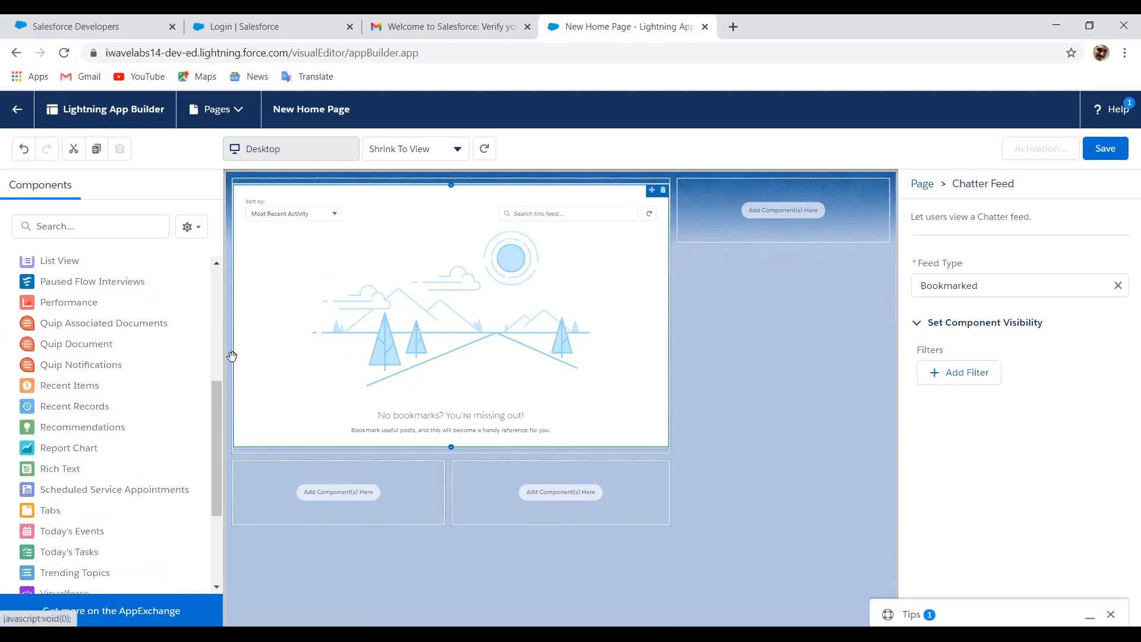
{"action": "left_click_drag", "start_coordinate": [108, 392], "coordinate": [274, 480]}
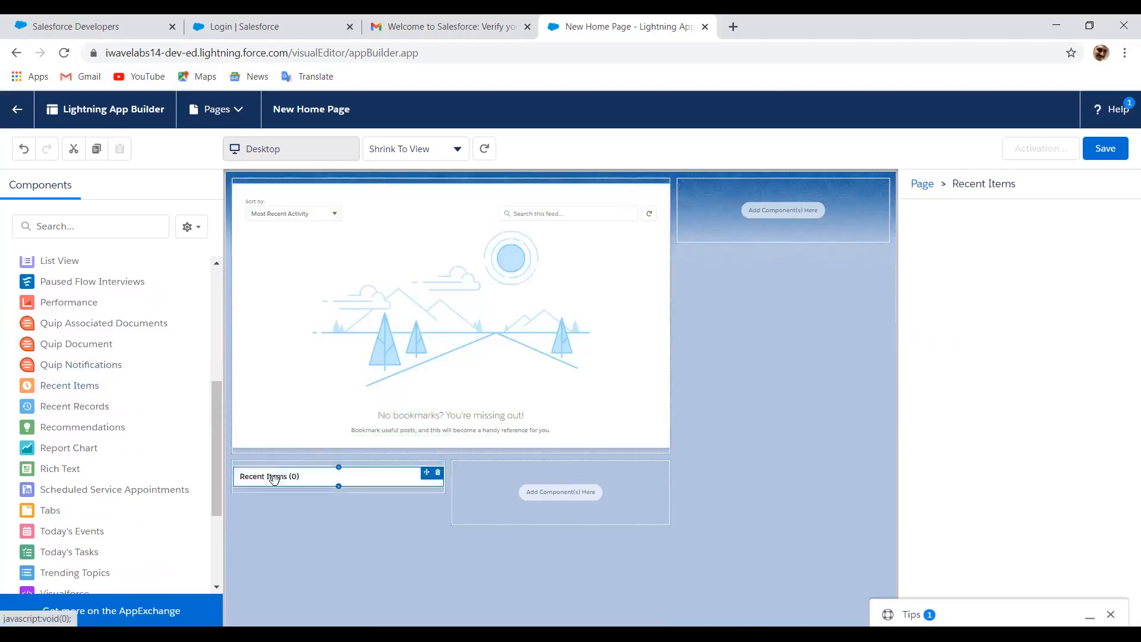
{"action": "left_click_drag", "start_coordinate": [102, 535], "coordinate": [707, 198]}
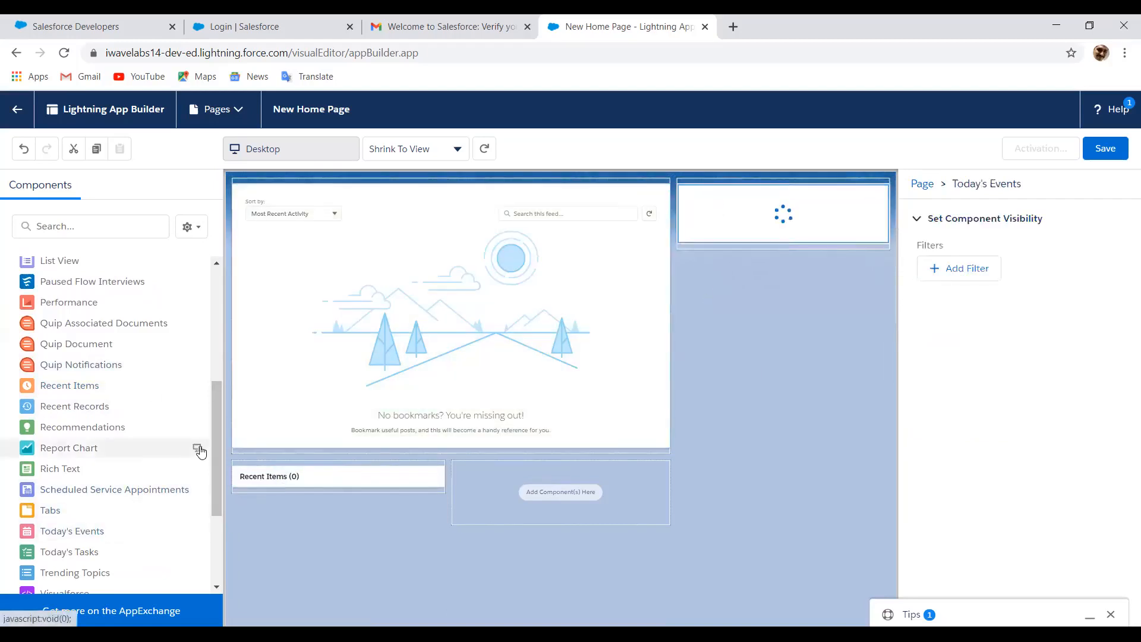
{"action": "left_click_drag", "start_coordinate": [70, 552], "coordinate": [702, 196]}
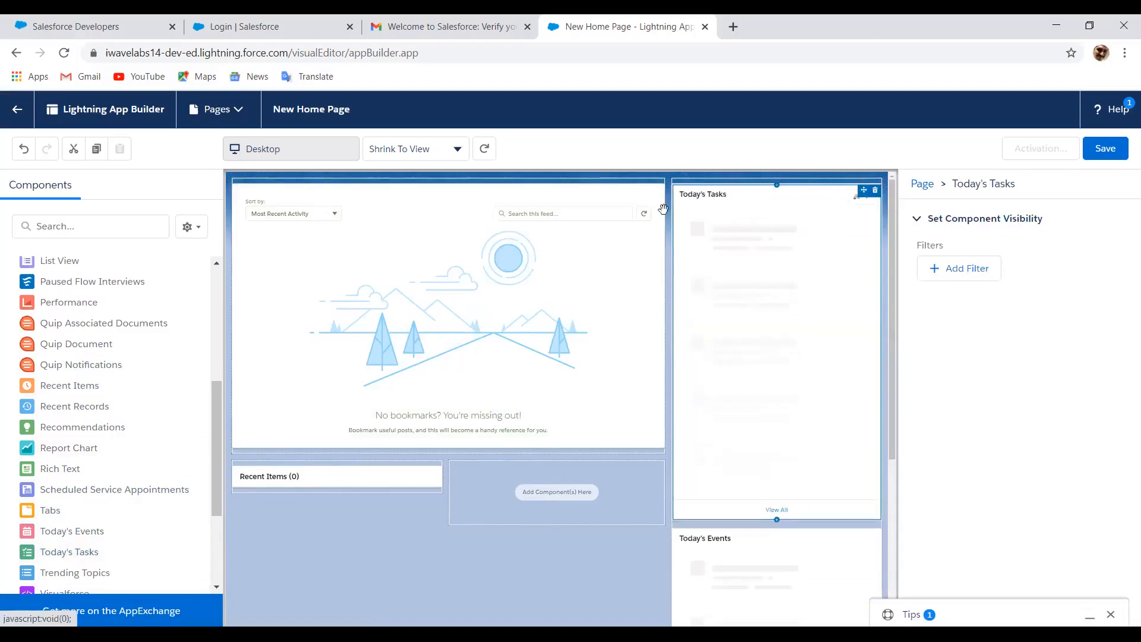
Step: Add a Rich Text component to the empty region beside Recent Items and enter the text "Salesforce Training"
{"action": "left_click_drag", "start_coordinate": [69, 475], "coordinate": [450, 492]}
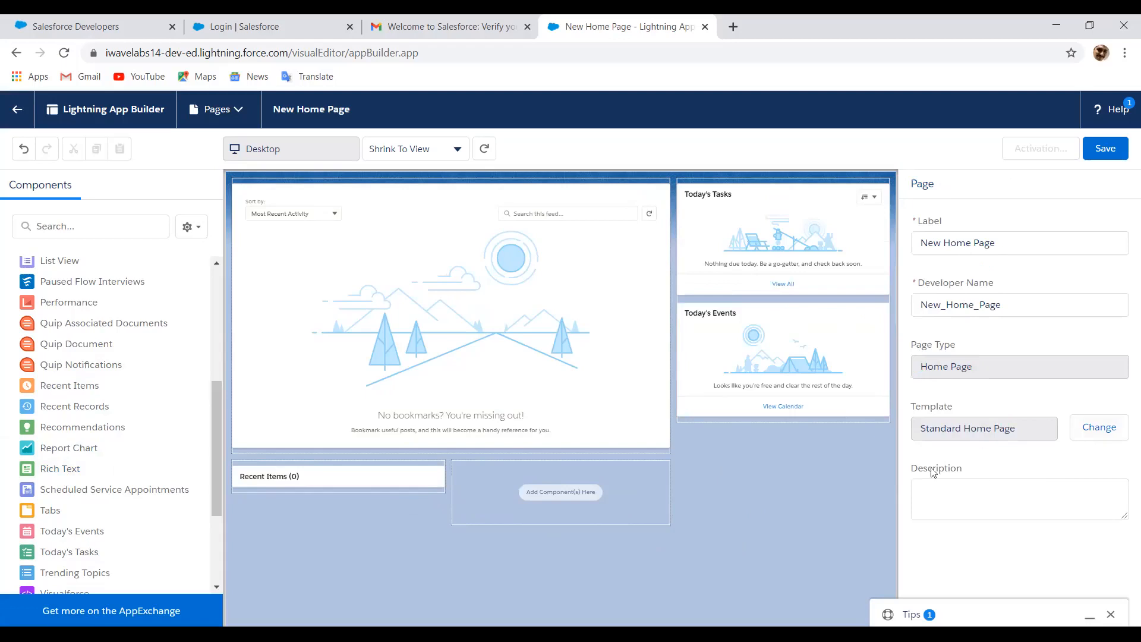
{"action": "left_click", "coordinate": [1035, 501]}
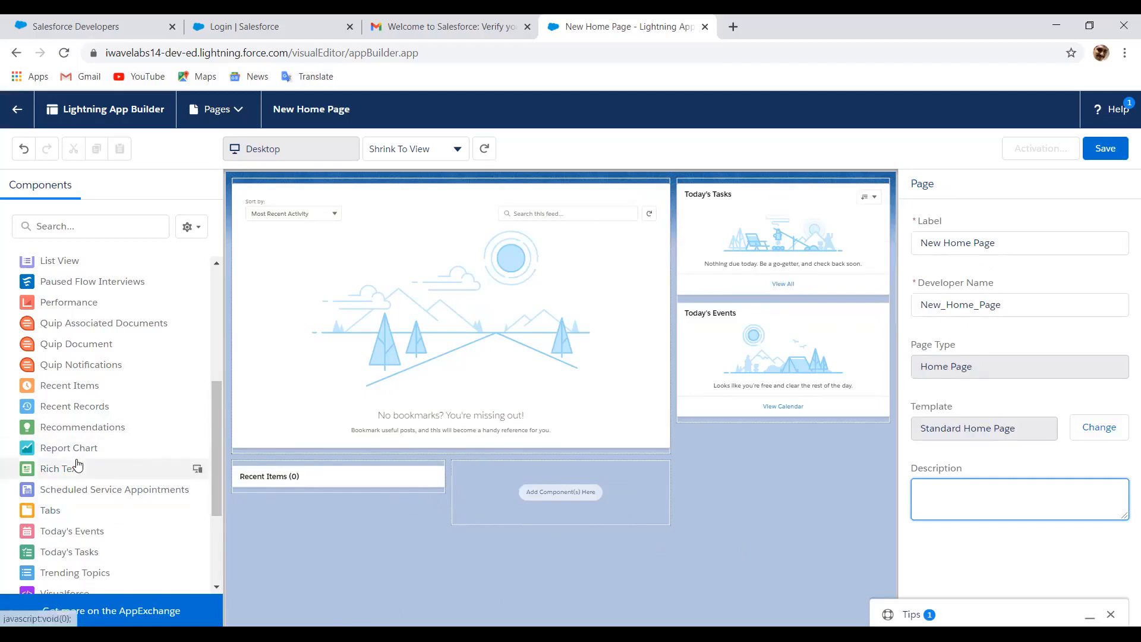
{"action": "left_click_drag", "start_coordinate": [73, 468], "coordinate": [360, 479]}
{"action": "left_click_drag", "start_coordinate": [450, 475], "coordinate": [462, 480]}
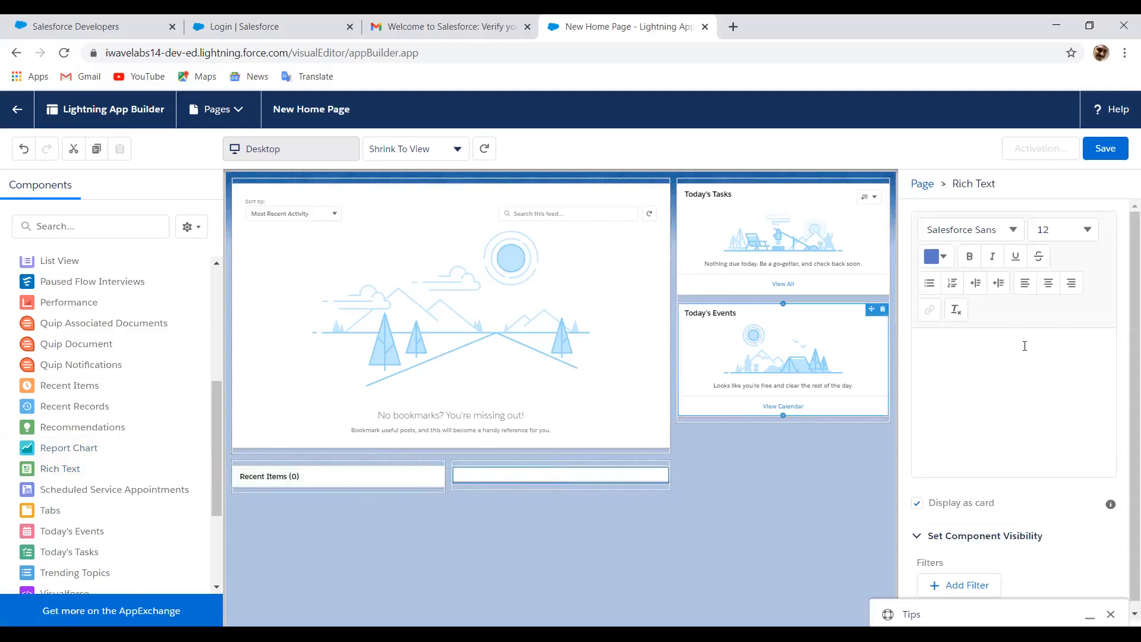
{"action": "left_click", "coordinate": [1005, 363]}
{"action": "type", "text": "Salesforce Training"}
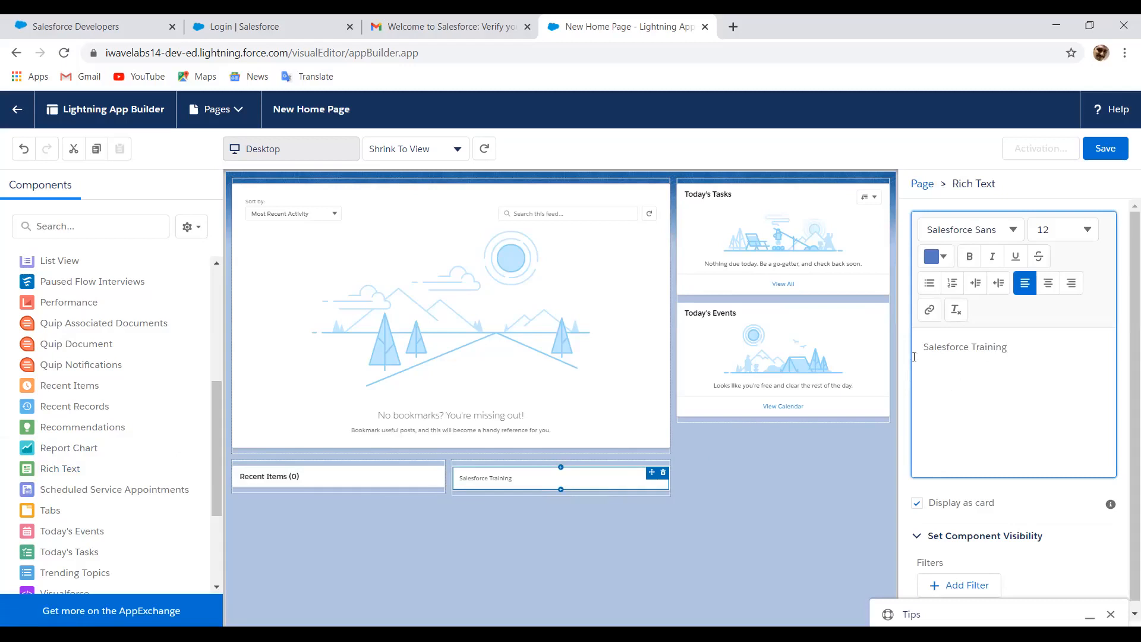
{"action": "left_click_drag", "start_coordinate": [923, 348], "coordinate": [1014, 345]}
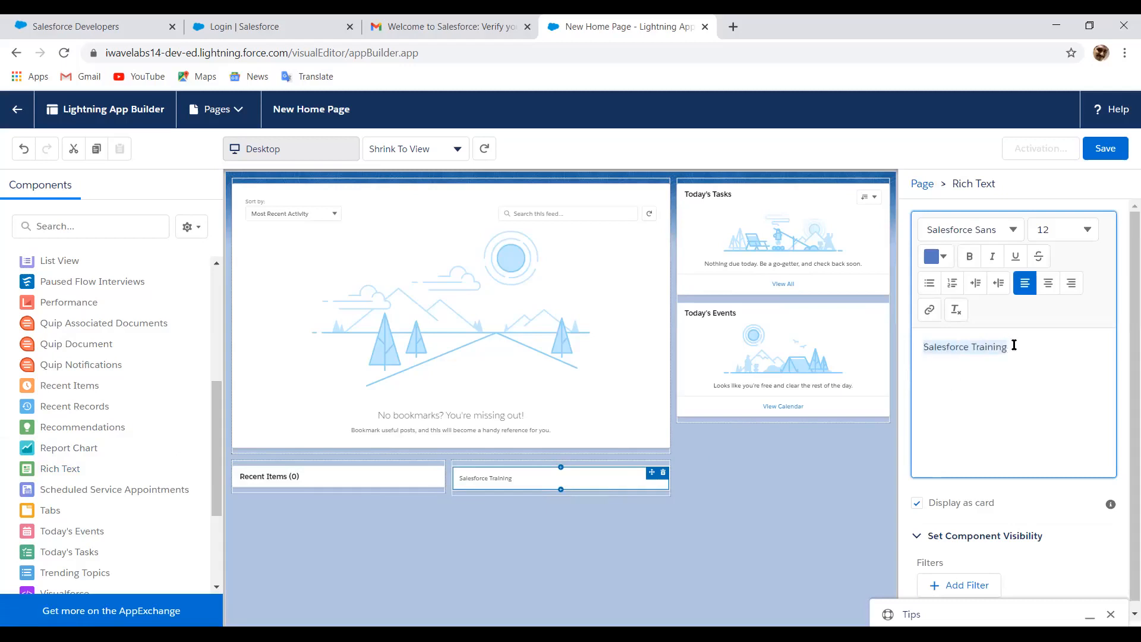
{"action": "left_click", "coordinate": [929, 310]}
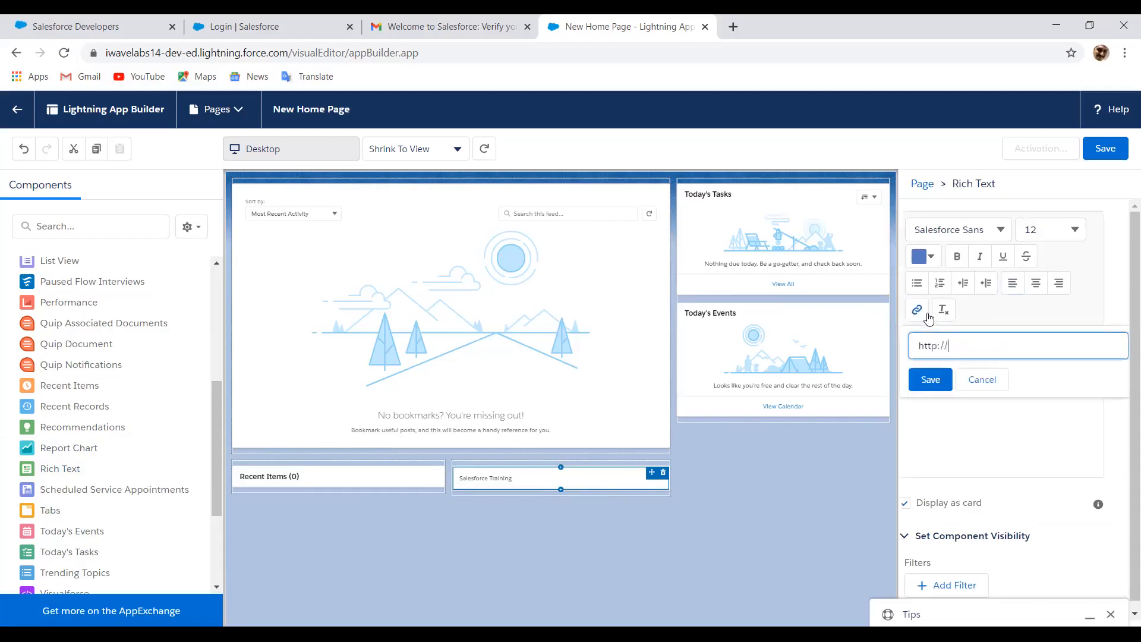
{"action": "type", "text": "trust.salesforce.com"}
{"action": "left_click", "coordinate": [925, 375]}
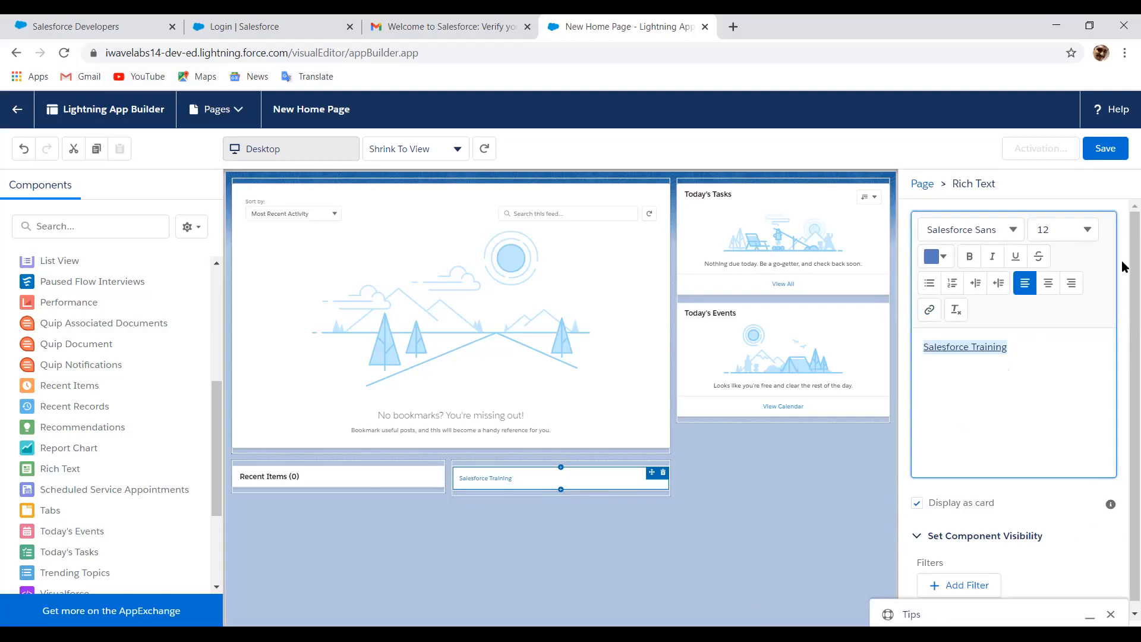
{"action": "left_click", "coordinate": [1107, 150]}
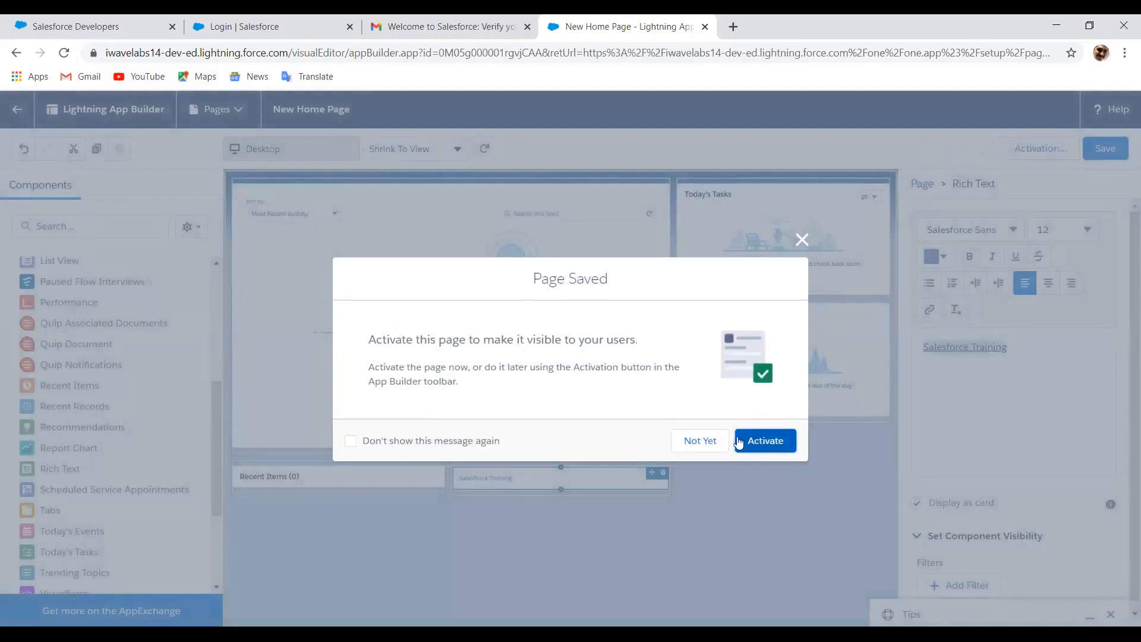
{"action": "left_click", "coordinate": [709, 441]}
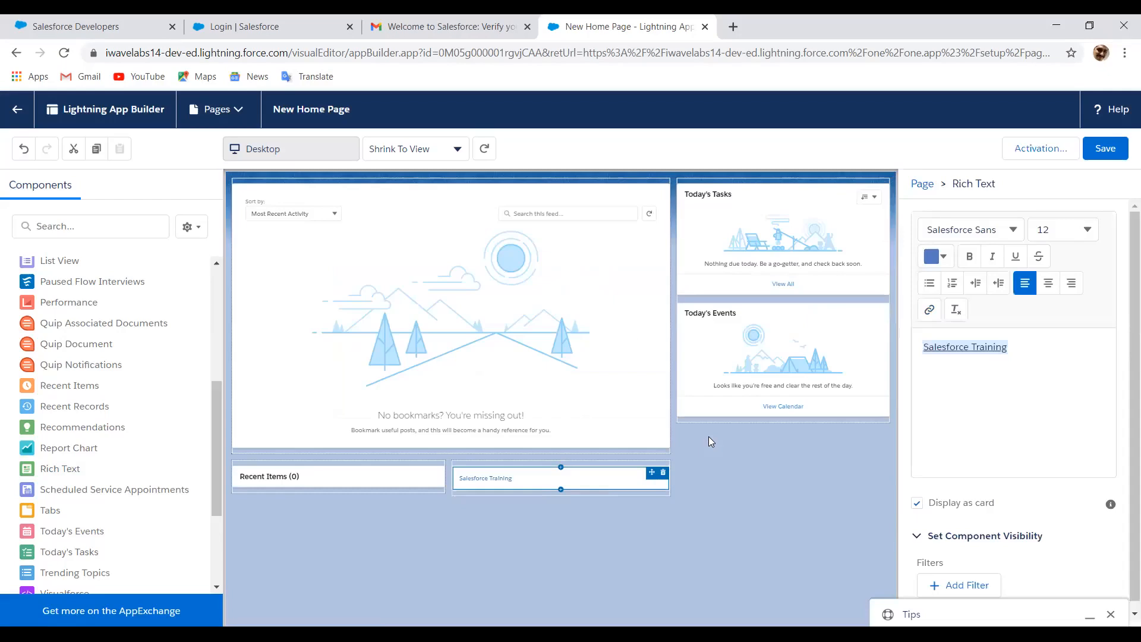
Step: Start activating the page by app and profile, choosing the Sales and Sales Console apps
{"action": "left_click", "coordinate": [1048, 153]}
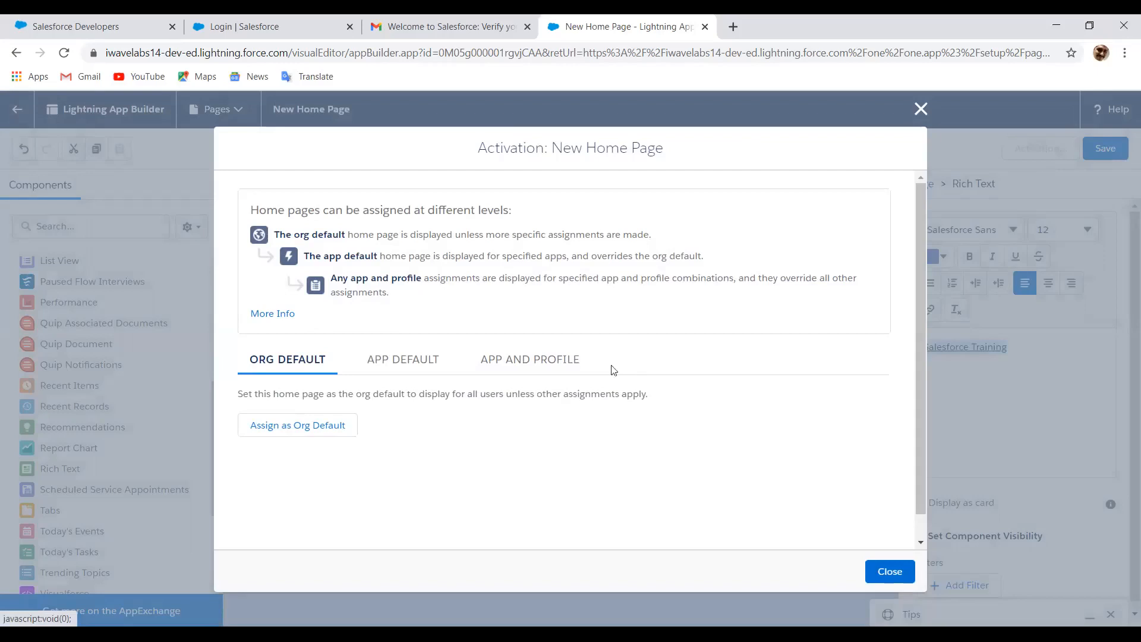
{"action": "left_click", "coordinate": [532, 368]}
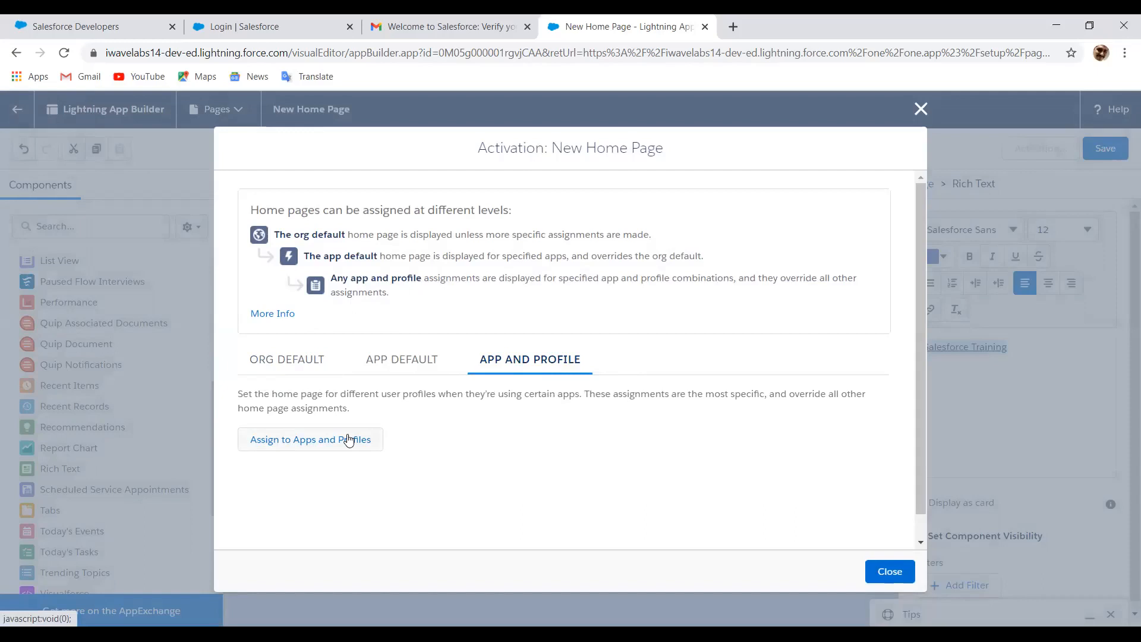
{"action": "left_click", "coordinate": [318, 441]}
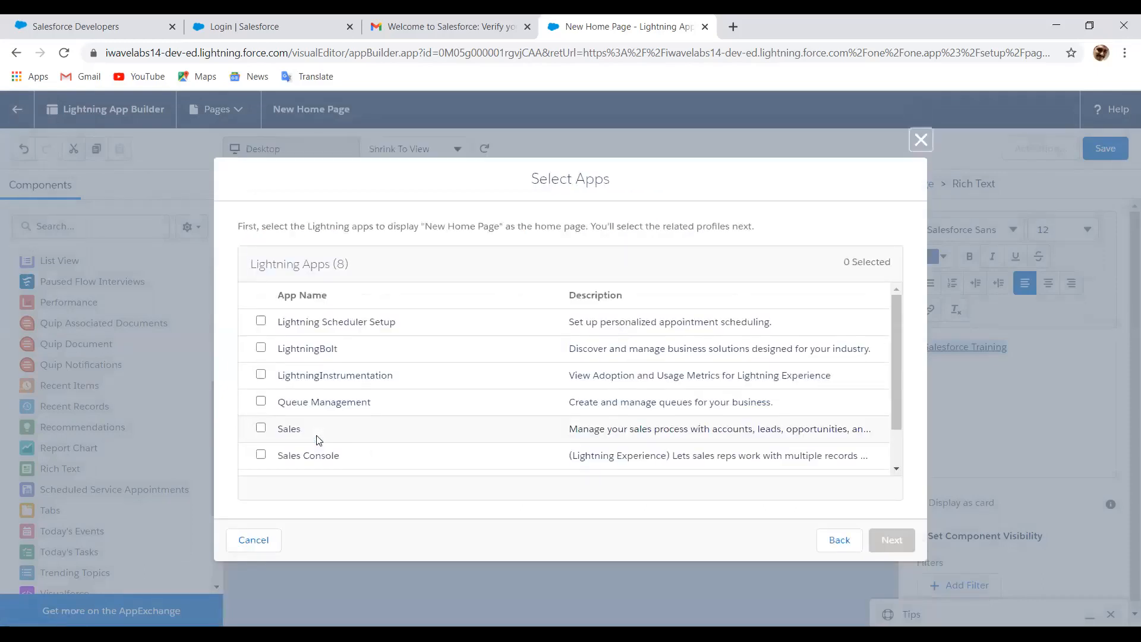
{"action": "left_click", "coordinate": [260, 428]}
{"action": "left_click", "coordinate": [261, 455]}
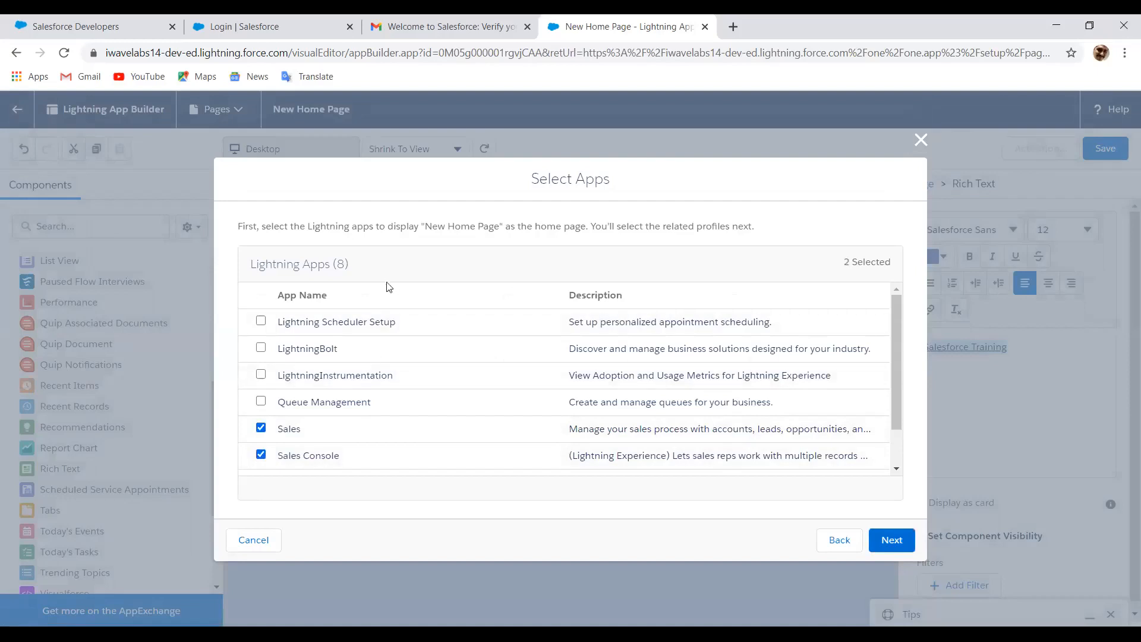
{"action": "left_click_drag", "start_coordinate": [899, 389], "coordinate": [910, 461]}
{"action": "left_click_drag", "start_coordinate": [896, 417], "coordinate": [896, 404]}
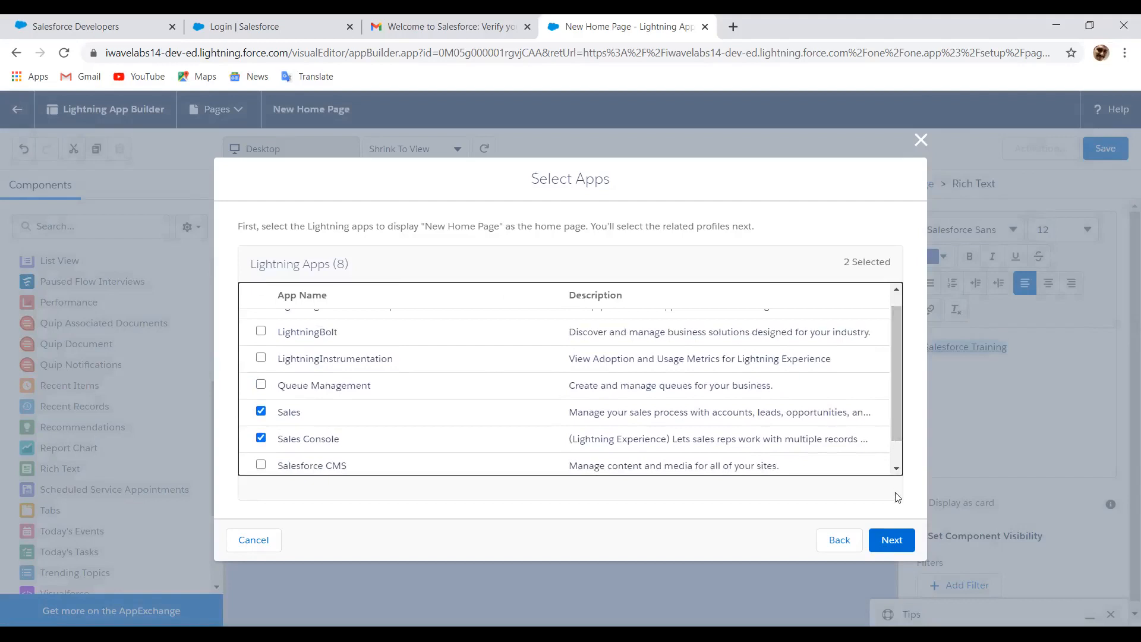
{"action": "left_click", "coordinate": [889, 538]}
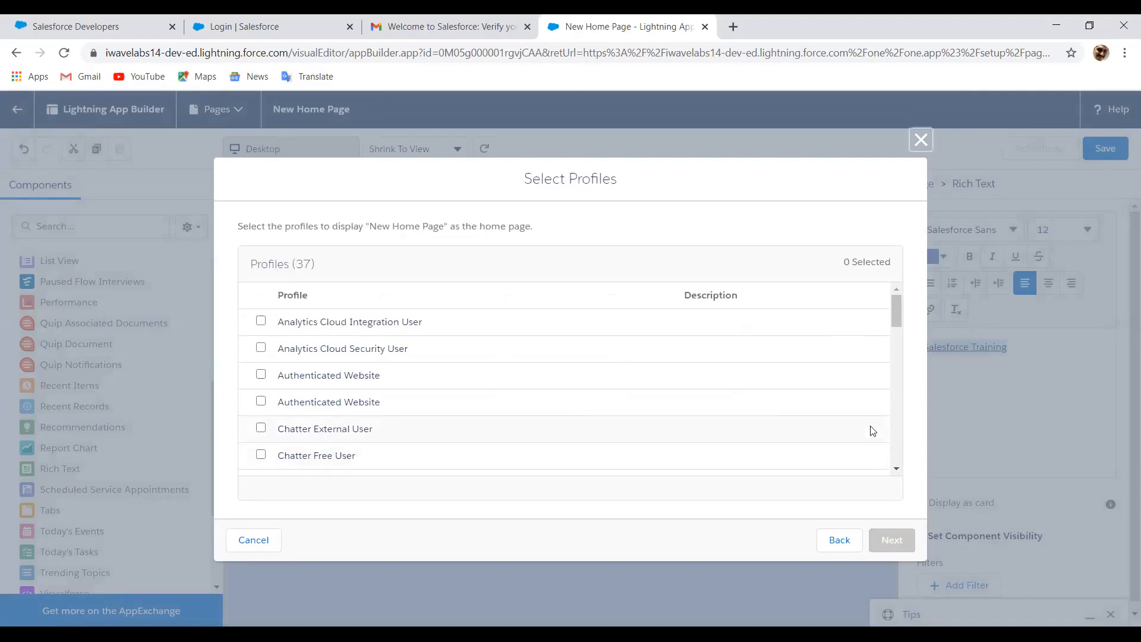
Step: Assign the page to the System Administrator and Standard User profiles and save the assignments
{"action": "left_click_drag", "start_coordinate": [896, 307], "coordinate": [904, 467]}
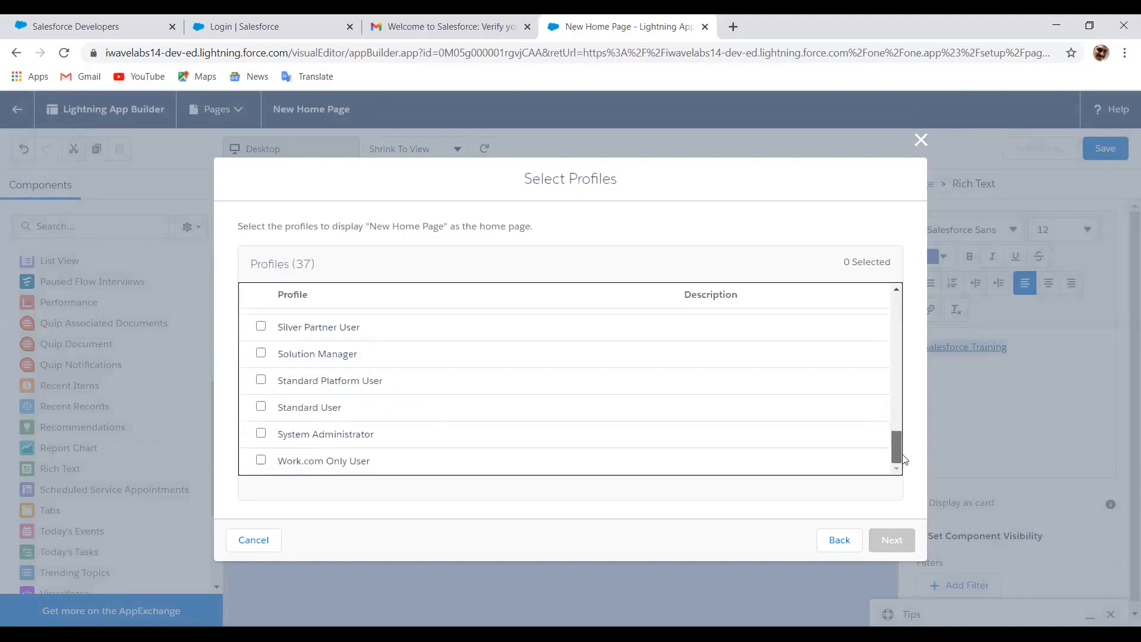
{"action": "left_click", "coordinate": [261, 437]}
{"action": "left_click", "coordinate": [261, 408]}
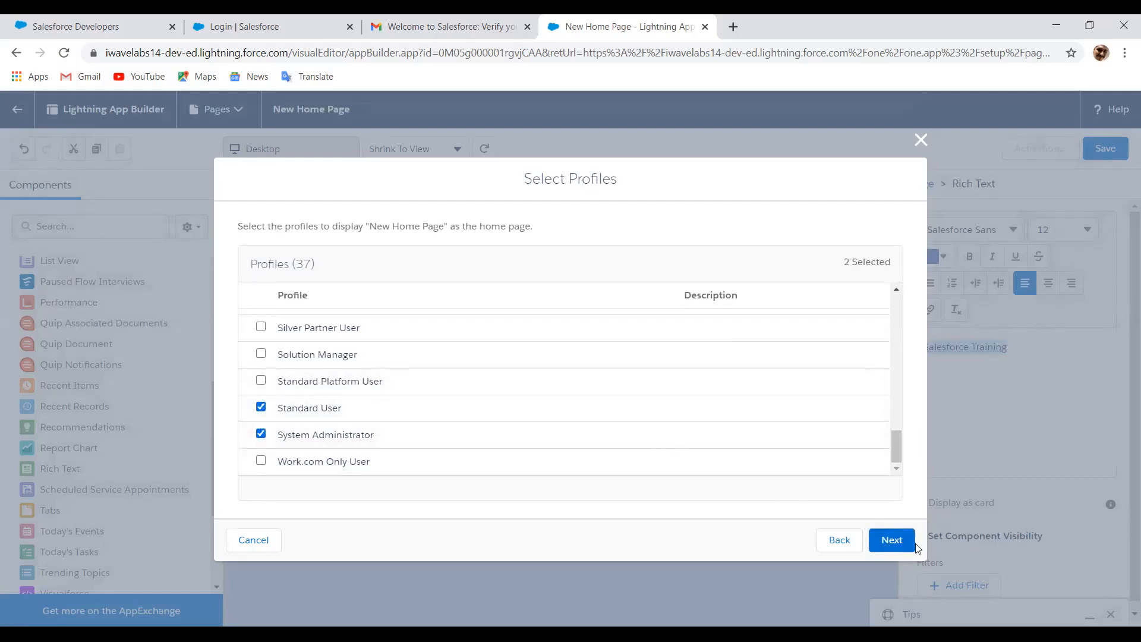
{"action": "left_click", "coordinate": [892, 540]}
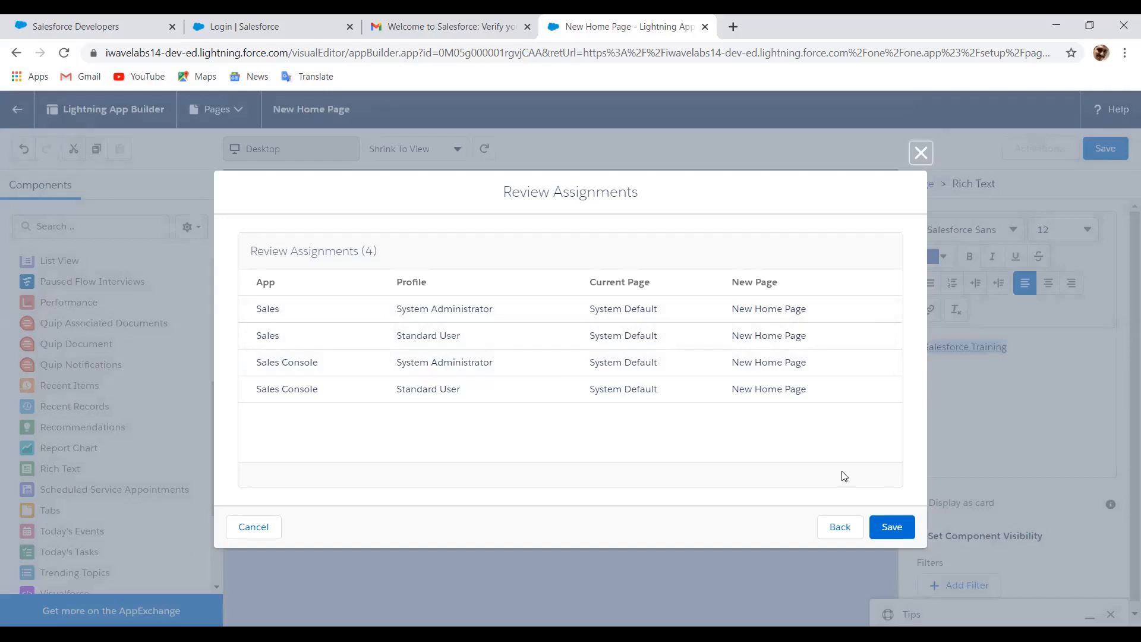
{"action": "left_click", "coordinate": [895, 528]}
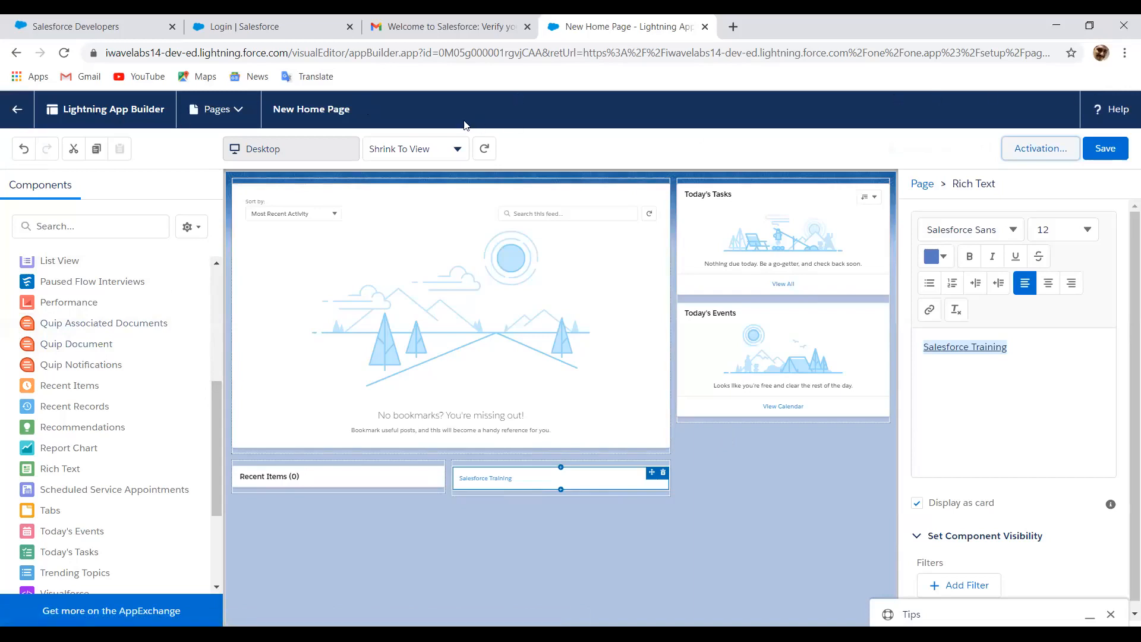
Step: Leave the Lightning App Builder, open the Sales app, dismiss the Go Mobile prompt and review the new home page
{"action": "left_click", "coordinate": [17, 110]}
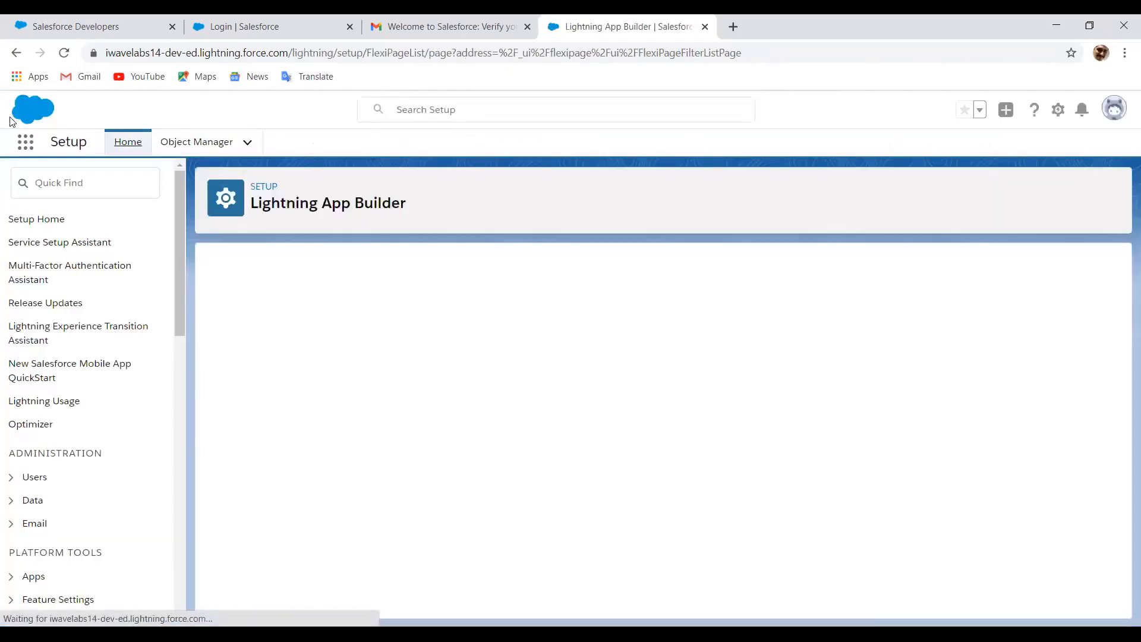
{"action": "left_click", "coordinate": [26, 143]}
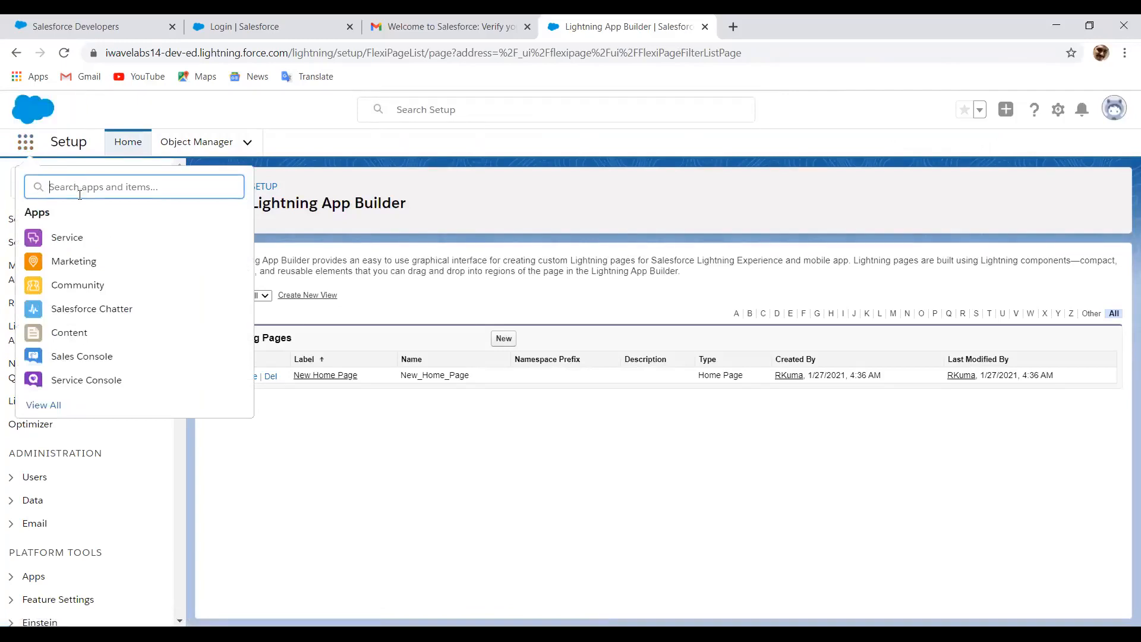
{"action": "type", "text": "Sales"}
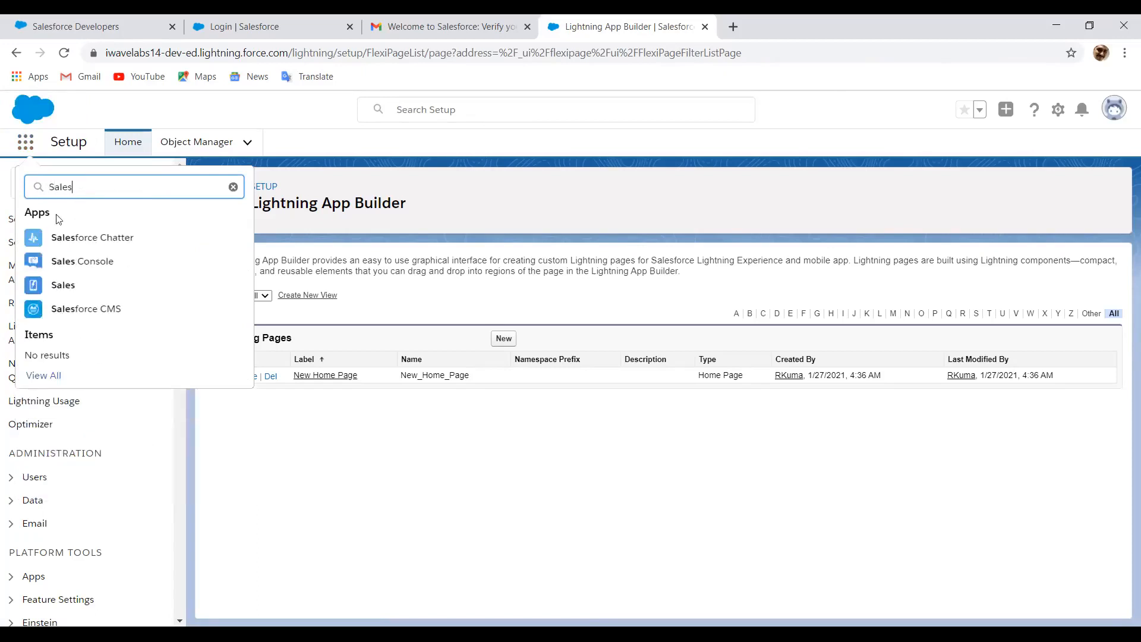
{"action": "left_click", "coordinate": [63, 286]}
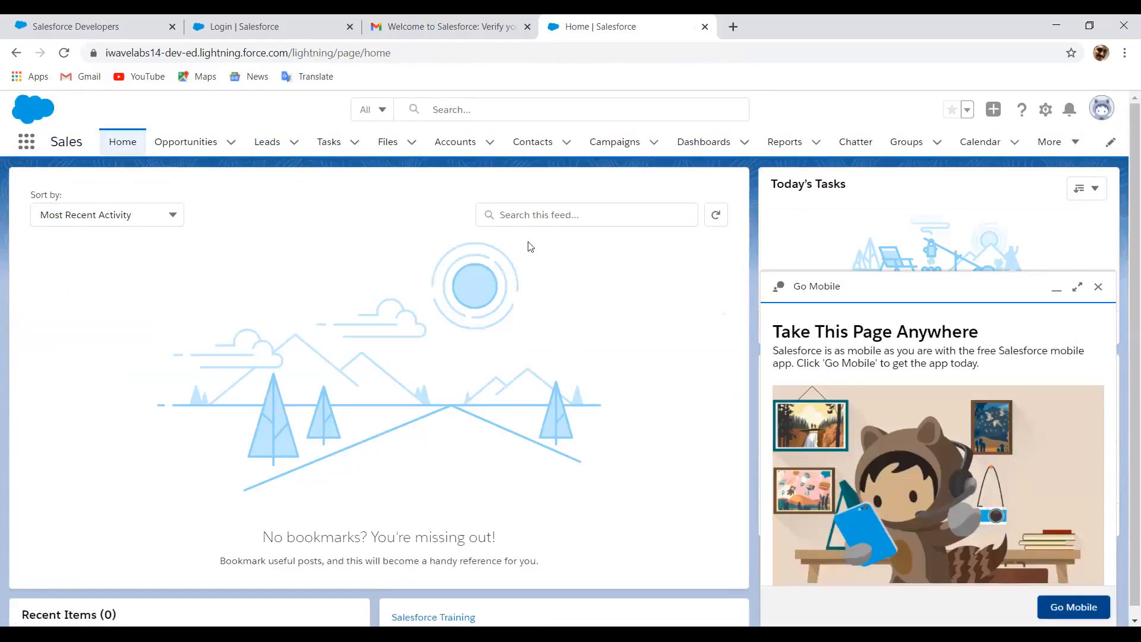
{"action": "left_click", "coordinate": [1099, 287]}
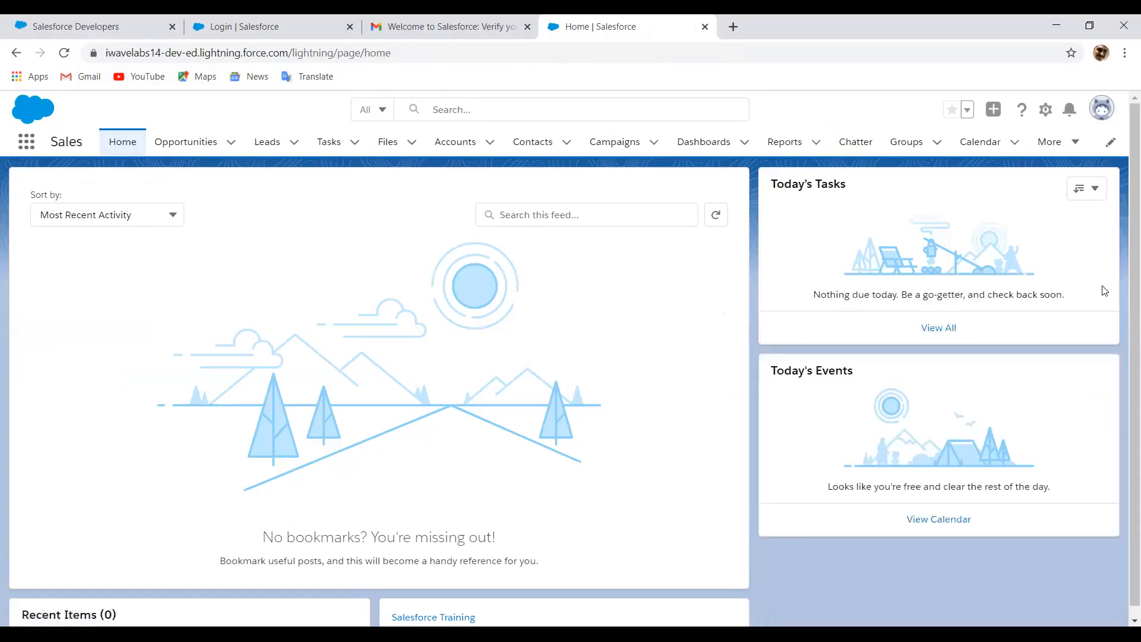
{"action": "scroll", "coordinate": [1125, 262], "scroll_direction": "down", "scroll_amount": 1}
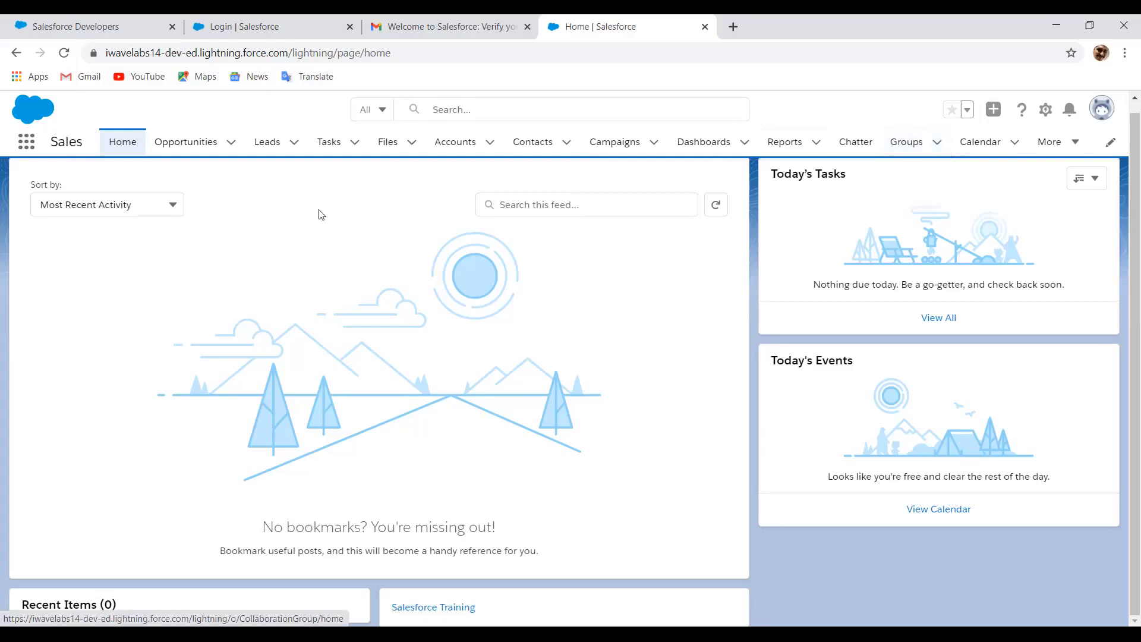
Step: Search the available apps for "Sales" and open the Sales Console app to check its home page
{"action": "left_click", "coordinate": [26, 143]}
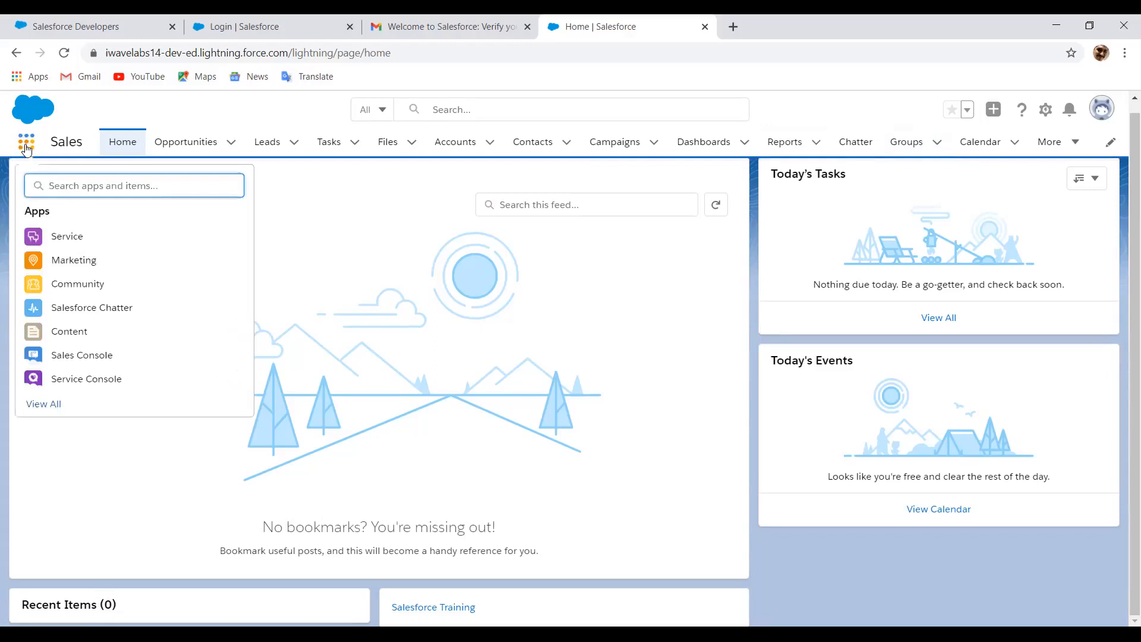
{"action": "type", "text": "Sales"}
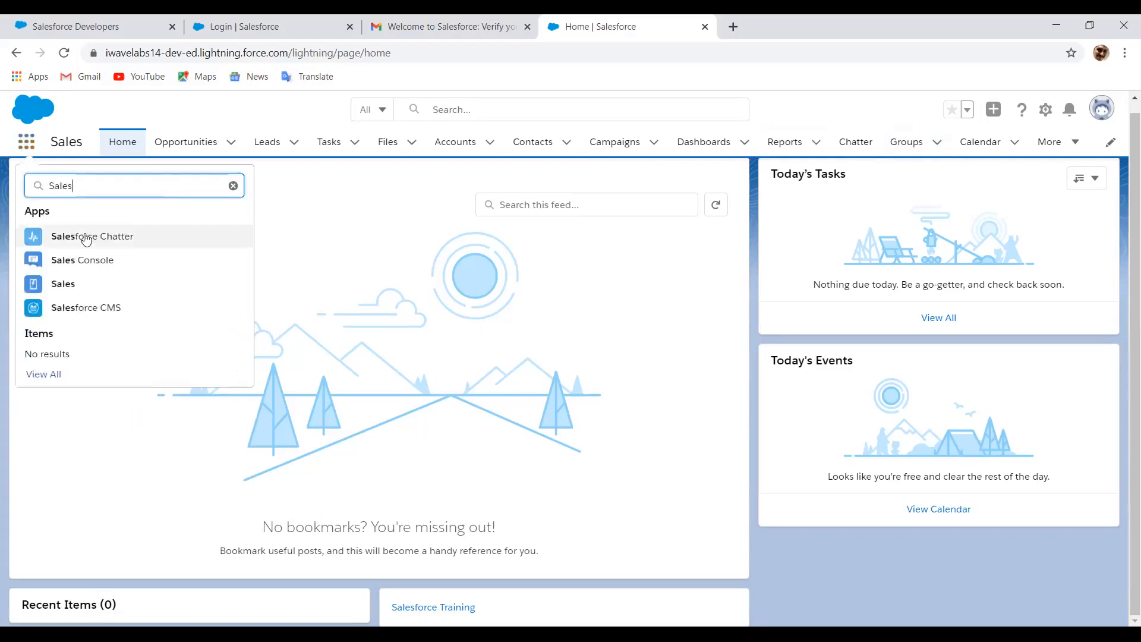
{"action": "left_click", "coordinate": [98, 271]}
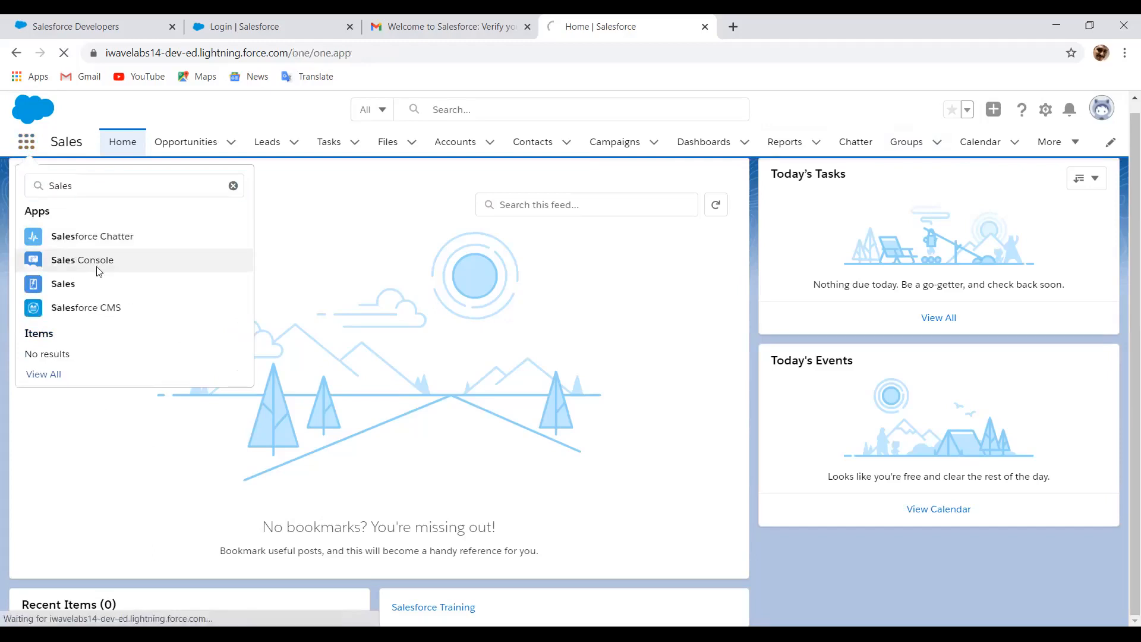